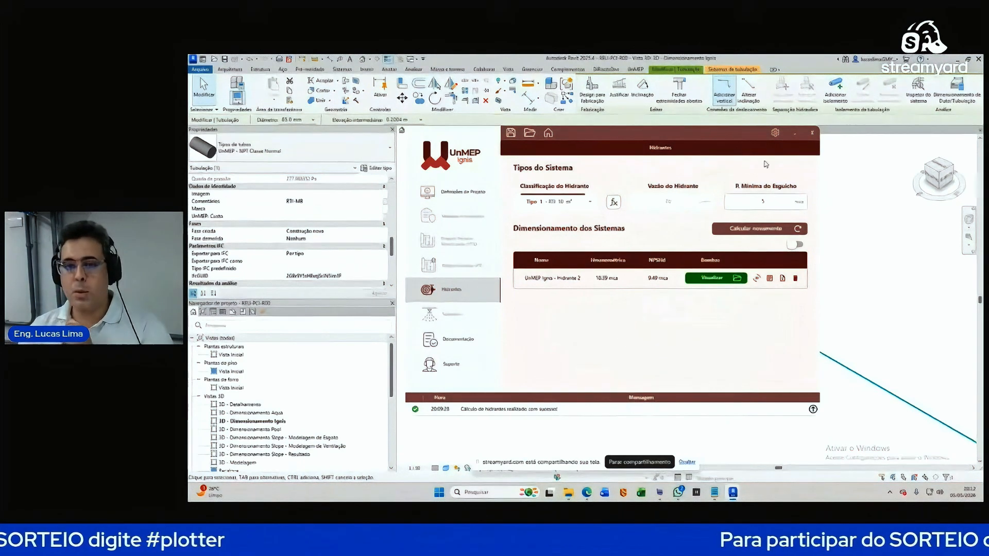
Review the jockey pump's maximum flow and pressure parameters in the pump selection settings and close the settings.
{"action": "left_click", "coordinate": [776, 134]}
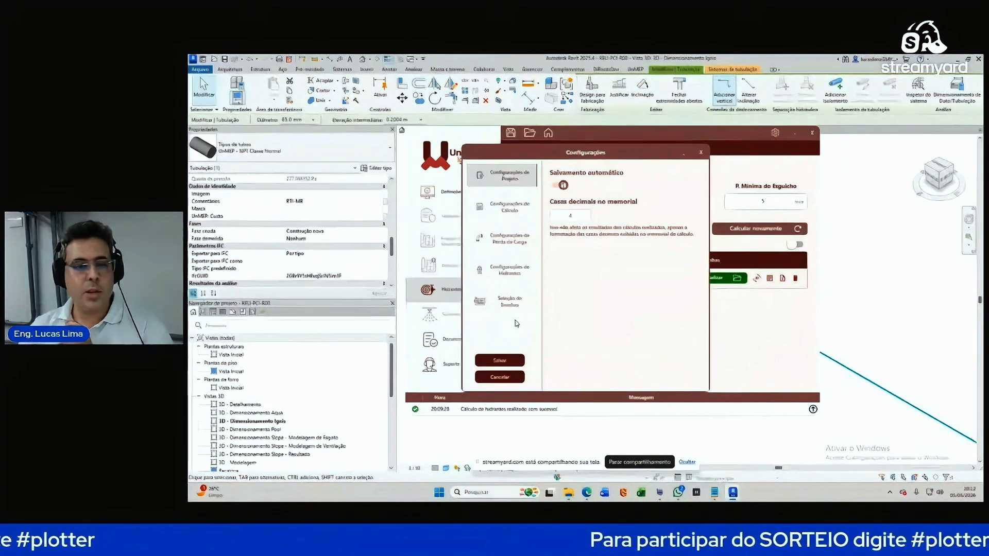
{"action": "left_click_drag", "start_coordinate": [588, 154], "coordinate": [617, 135]}
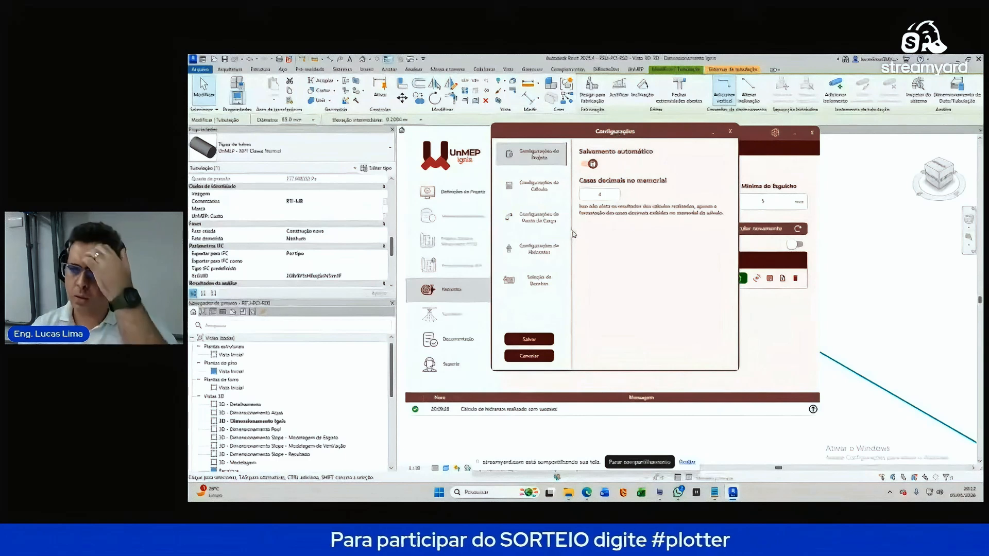
{"action": "left_click", "coordinate": [539, 285]}
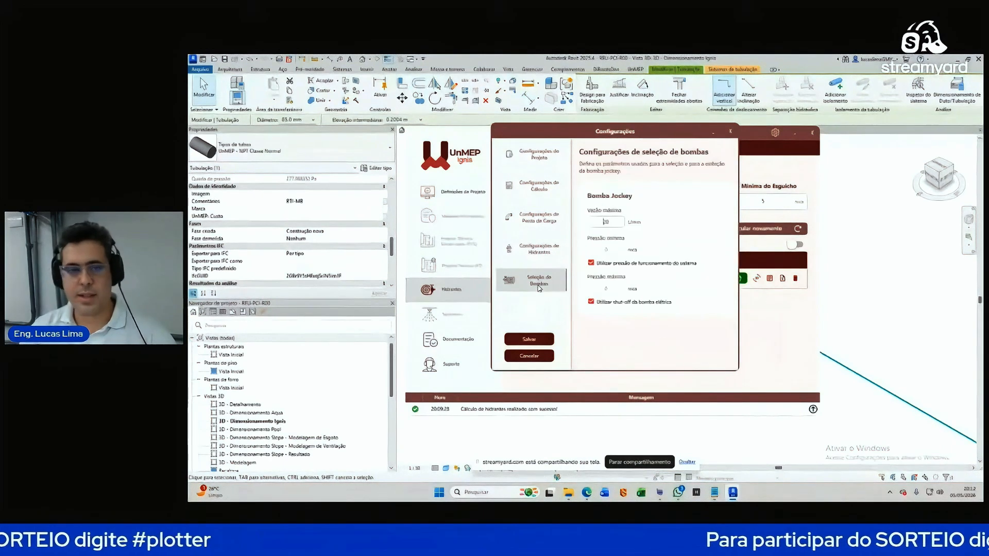
{"action": "mouse_move", "coordinate": [614, 135]}
{"action": "left_mouse_down"}
{"action": "mouse_move", "coordinate": [637, 133]}
{"action": "mouse_move", "coordinate": [598, 114]}
{"action": "mouse_move", "coordinate": [611, 132]}
{"action": "left_mouse_up"}
{"action": "left_click", "coordinate": [613, 213]}
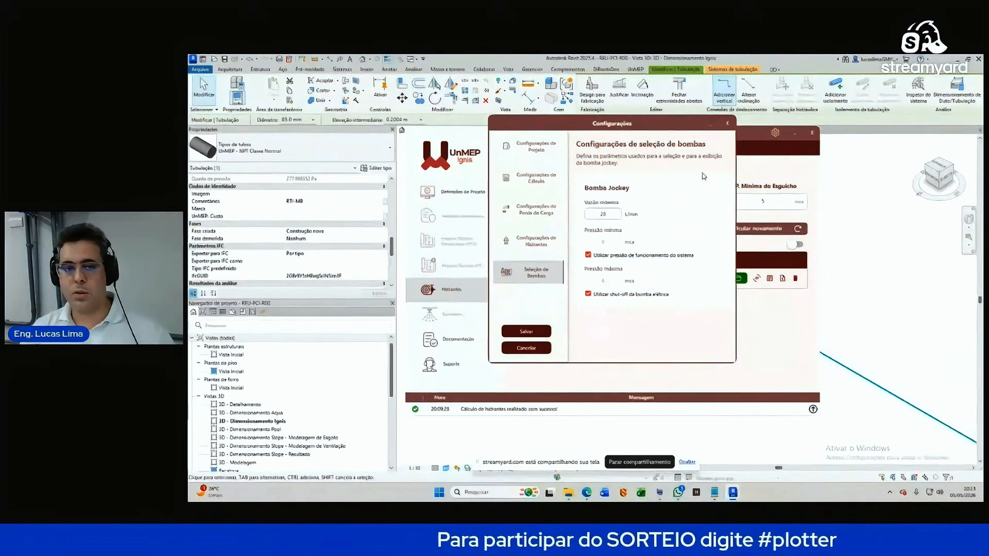
{"action": "left_click", "coordinate": [727, 124]}
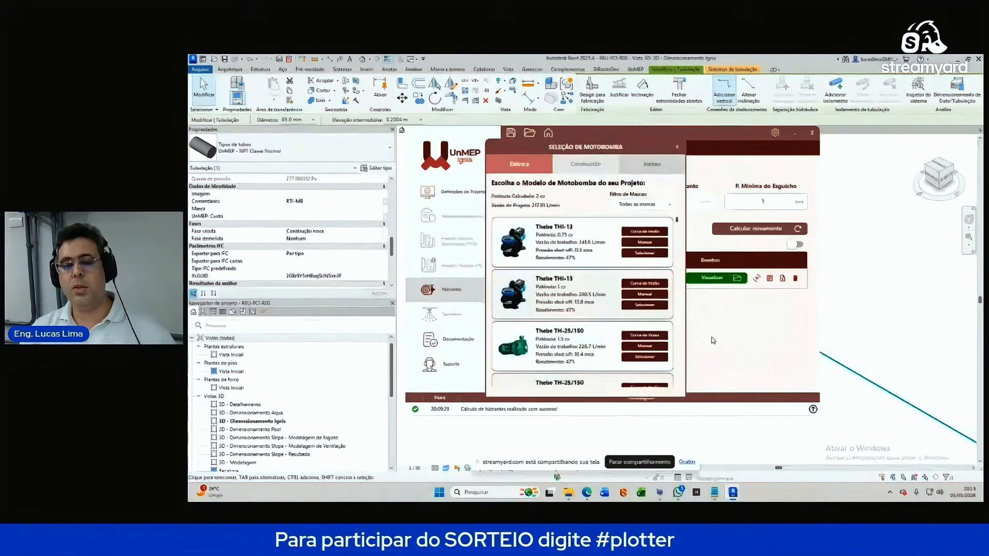
Examine the electric motor pump models offered for the hydrant system, comparing their power, working flow and shut-off pressure.
{"action": "left_click", "coordinate": [605, 175]}
{"action": "left_click", "coordinate": [605, 179]}
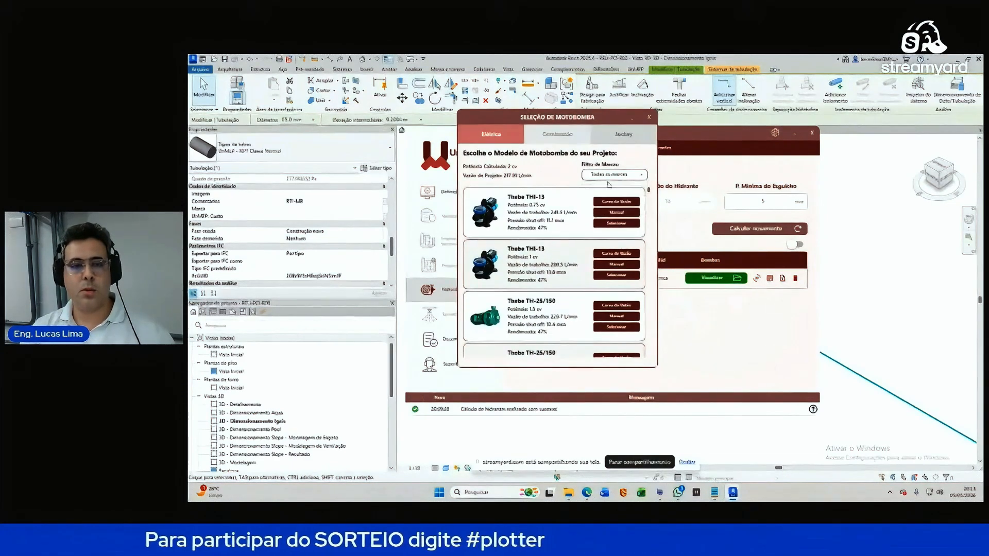
{"action": "scroll", "coordinate": [612, 199], "scroll_direction": "down", "scroll_amount": 6}
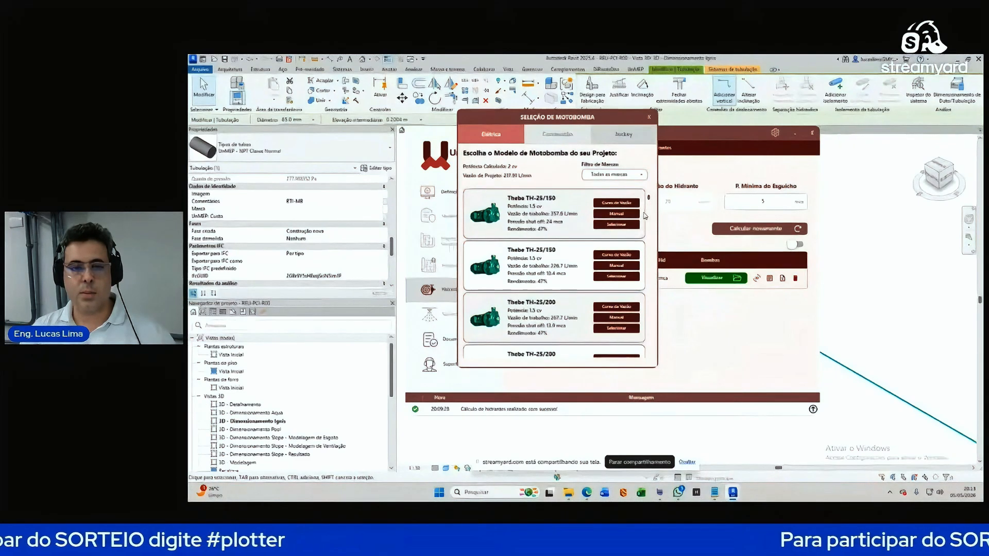
{"action": "scroll", "coordinate": [644, 217], "scroll_direction": "down", "scroll_amount": 8}
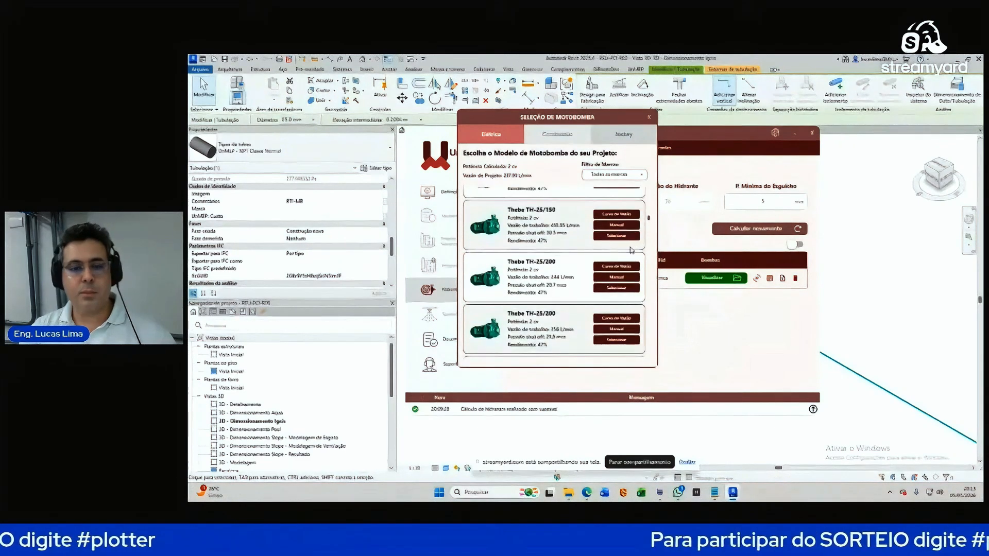
{"action": "scroll", "coordinate": [628, 257], "scroll_direction": "up", "scroll_amount": 6}
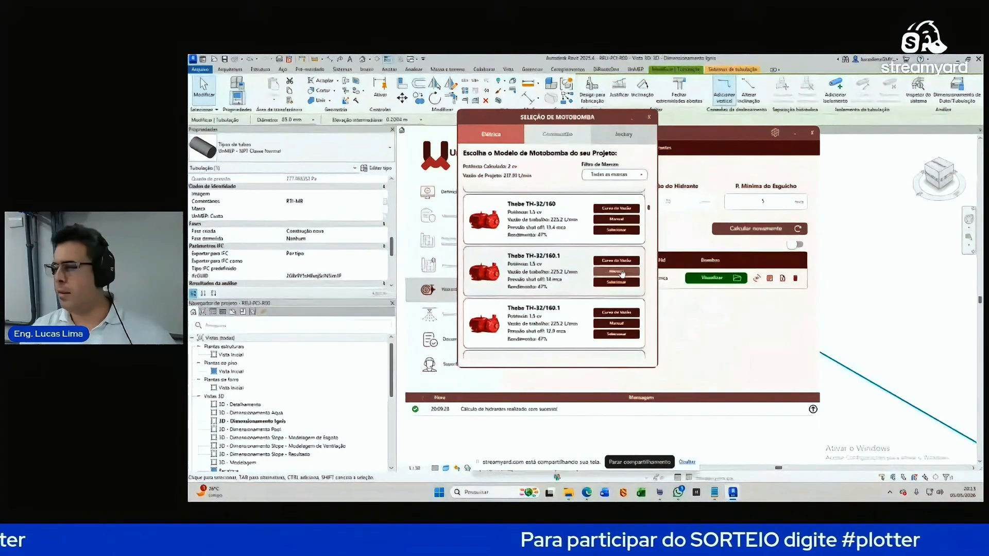
{"action": "scroll", "coordinate": [621, 273], "scroll_direction": "down", "scroll_amount": 10}
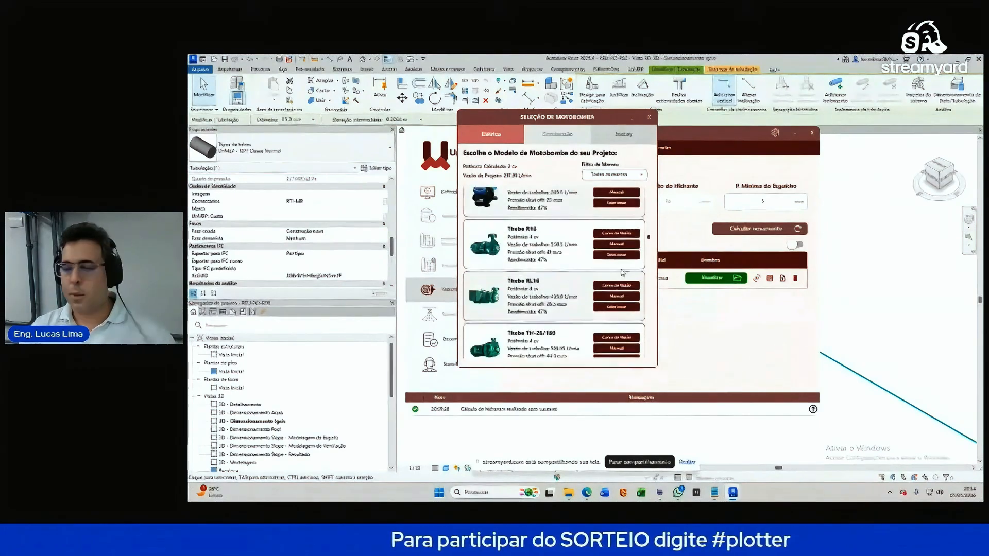
{"action": "scroll", "coordinate": [622, 273], "scroll_direction": "down", "scroll_amount": 10}
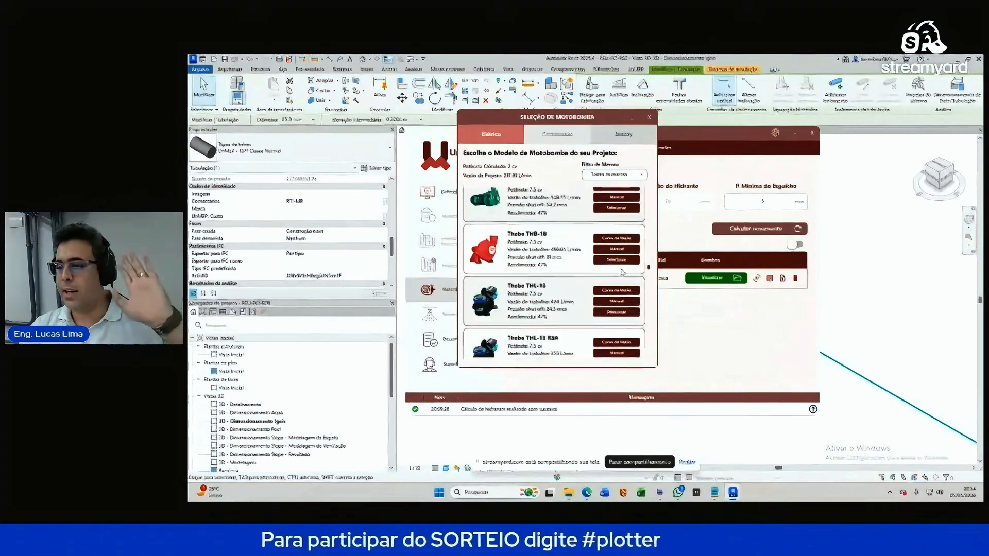
{"action": "scroll", "coordinate": [622, 273], "scroll_direction": "down", "scroll_amount": 3}
{"action": "scroll", "coordinate": [569, 307], "scroll_direction": "up", "scroll_amount": 10}
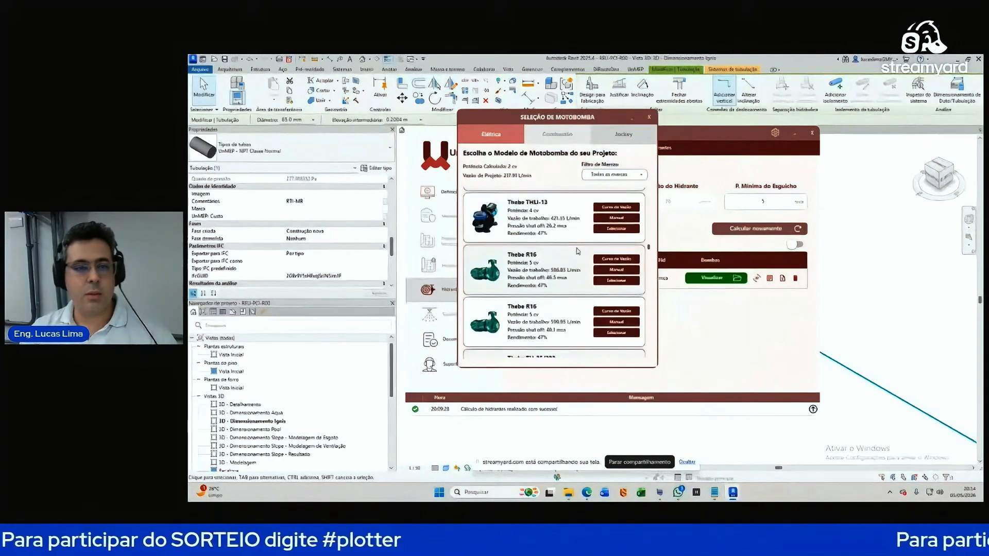
Plot the flow curve of the first 5 cv Thebe R16 electric pump and consult the manufacturer's published curve.
{"action": "left_click", "coordinate": [625, 265]}
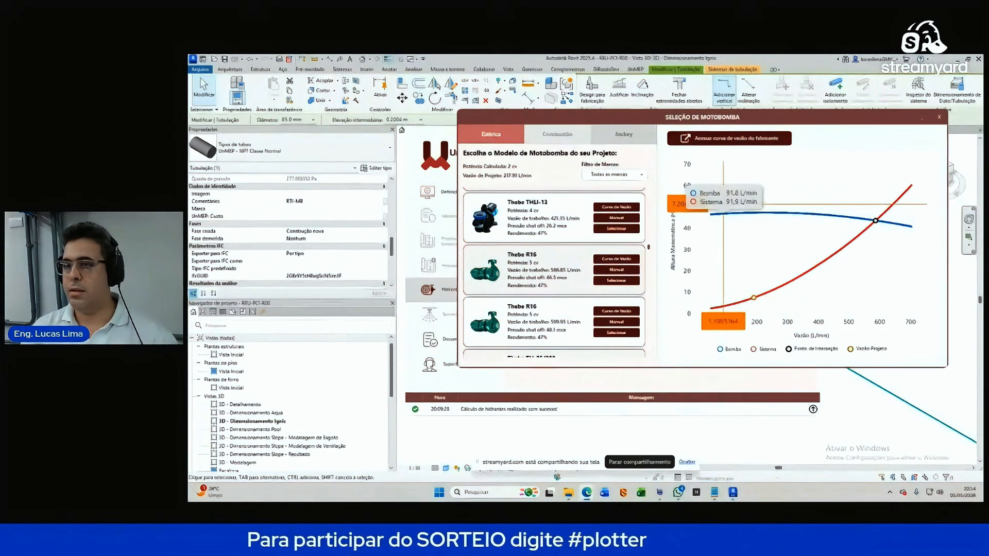
{"action": "left_click_drag", "start_coordinate": [981, 144], "coordinate": [562, 56]}
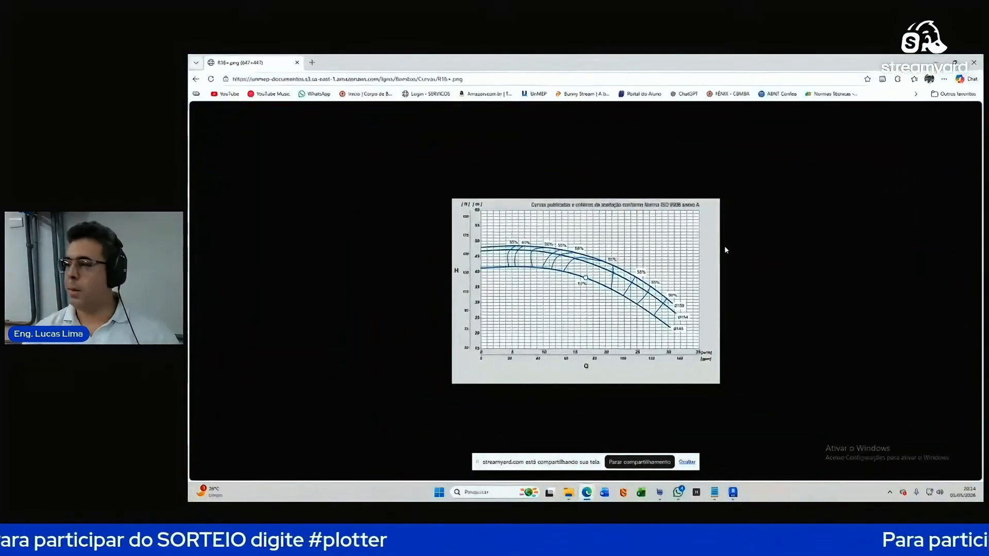
{"action": "left_click", "coordinate": [973, 62]}
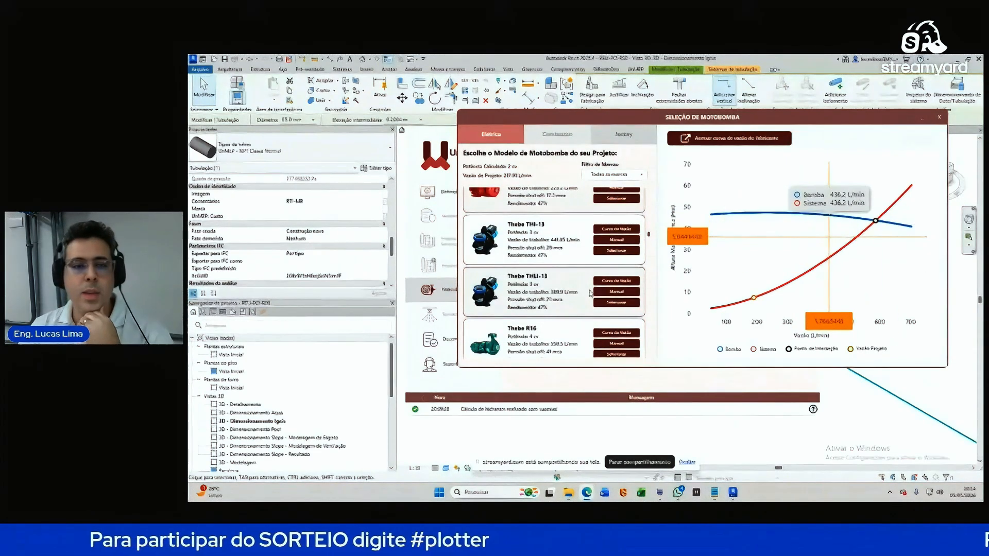
Plot the curve of the first 3 cv Thebe TH-32/200 electric pump and select the TH-32/200 with 17.3 mca shut-off pressure.
{"action": "scroll", "coordinate": [589, 293], "scroll_direction": "up", "scroll_amount": 4}
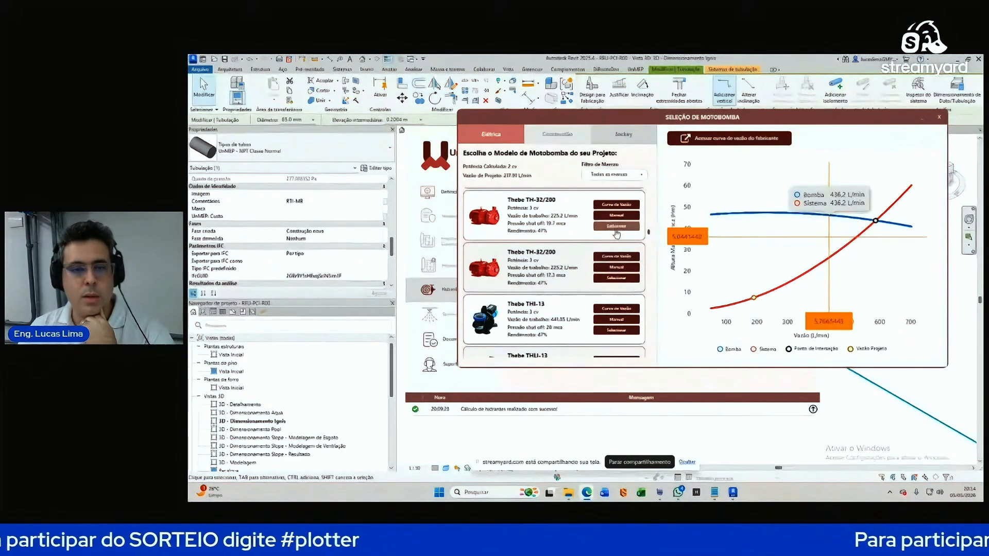
{"action": "left_click", "coordinate": [616, 206]}
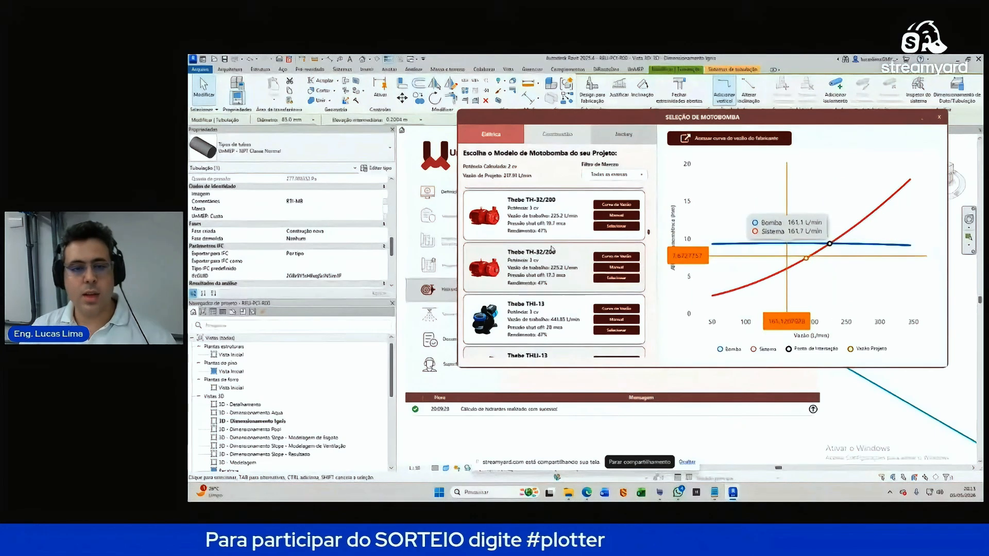
{"action": "left_click", "coordinate": [605, 280]}
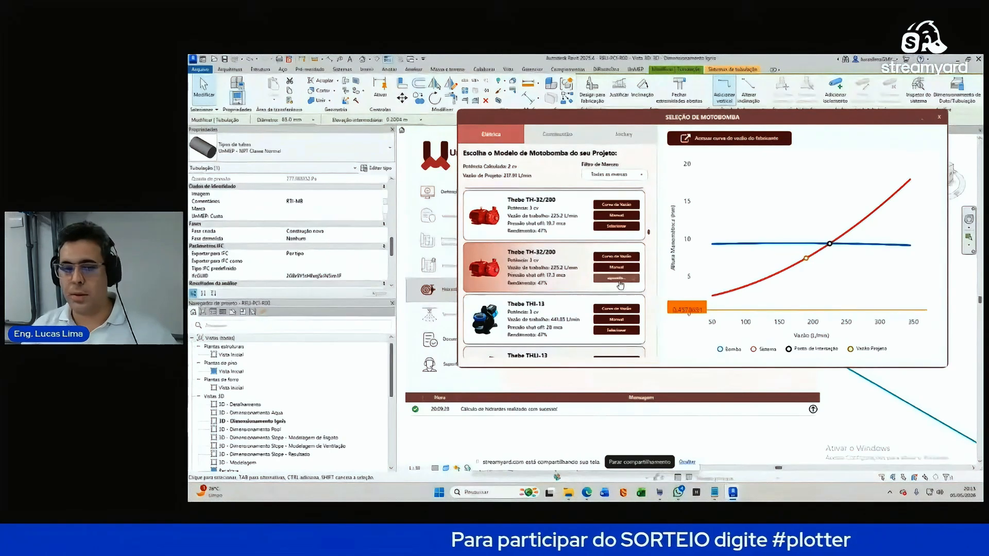
Examine the flow curve of the 5 cv Thebe THI-13 combustion pump and return to the electric pump list.
{"action": "left_click", "coordinate": [563, 139]}
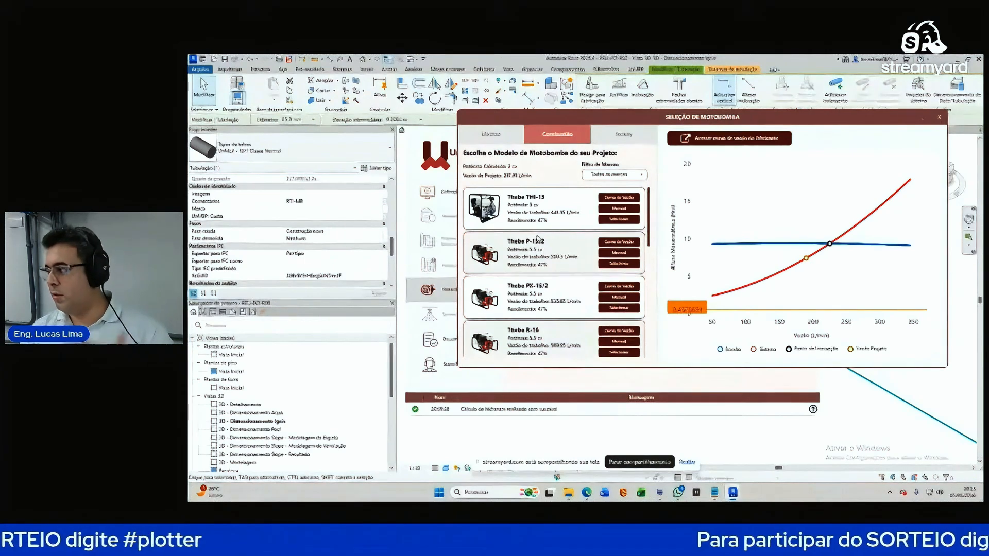
{"action": "left_click", "coordinate": [612, 199]}
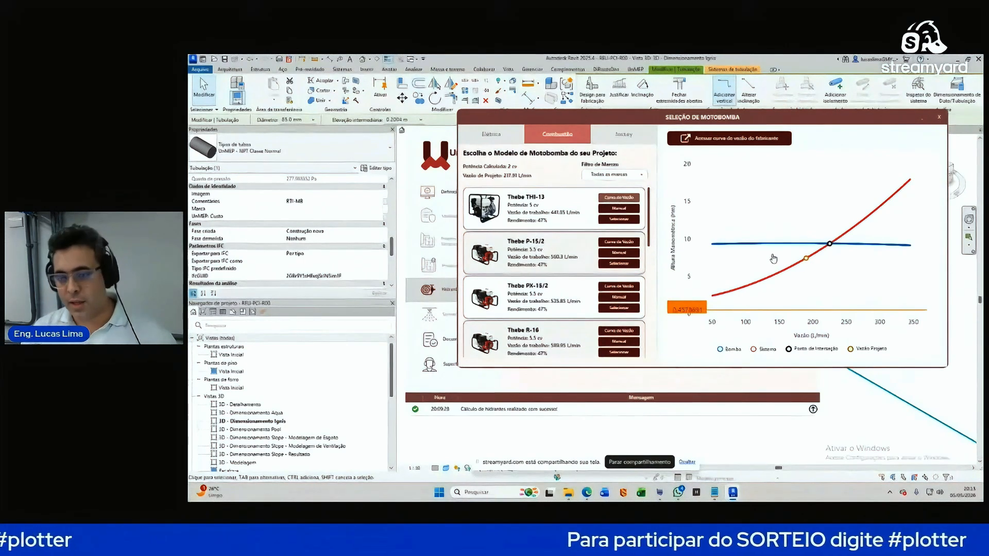
{"action": "mouse_move", "coordinate": [869, 227]}
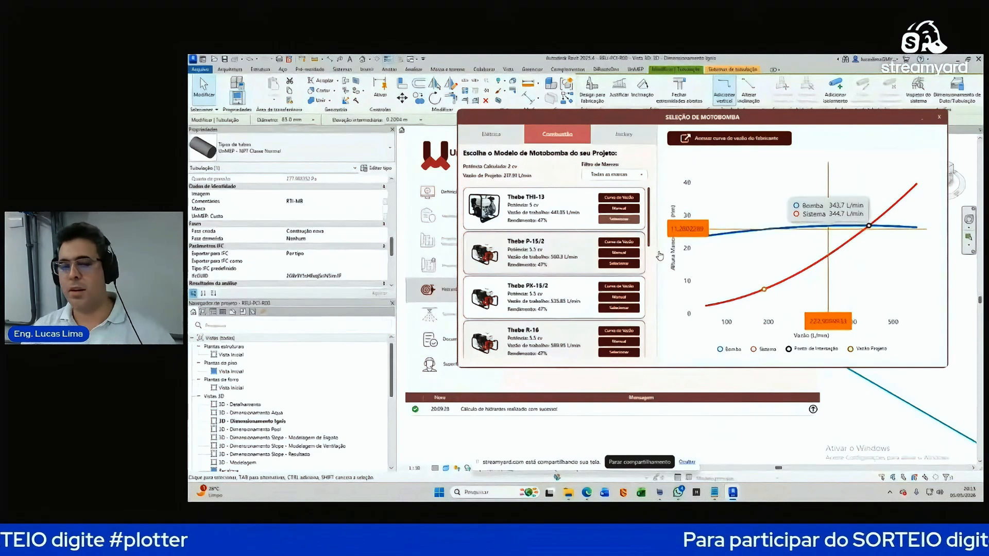
{"action": "left_click", "coordinate": [490, 134]}
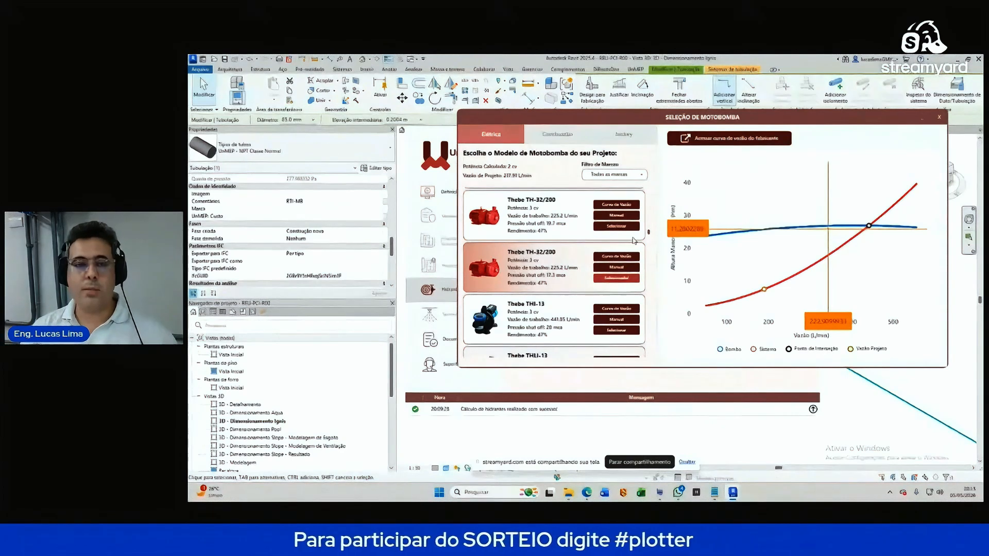
Look through the jockey pump models available for the system, from King IE-2 to Thebe RE-16/A/AV.
{"action": "left_click", "coordinate": [623, 134]}
{"action": "scroll", "coordinate": [581, 265], "scroll_direction": "down", "scroll_amount": 2}
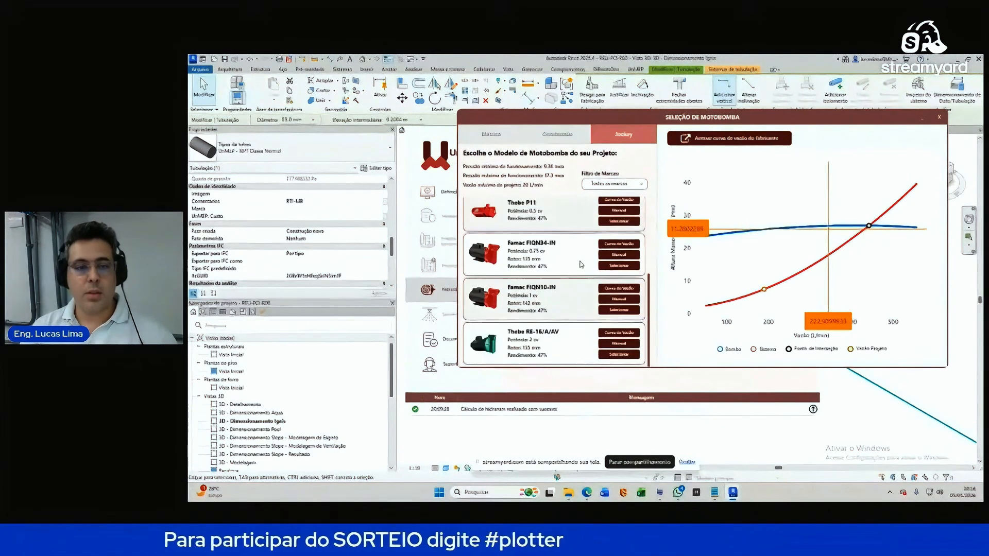
{"action": "scroll", "coordinate": [581, 264], "scroll_direction": "up", "scroll_amount": 3}
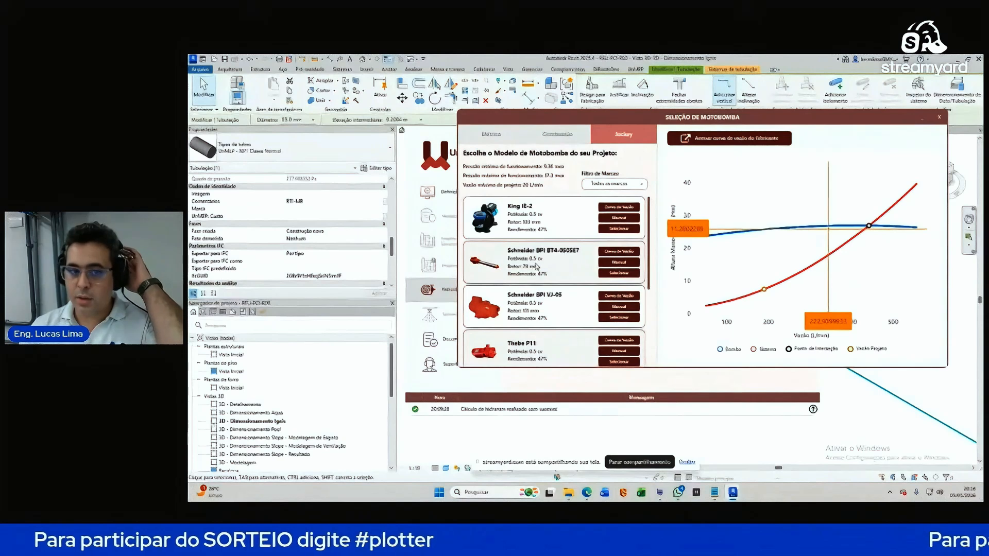
{"action": "scroll", "coordinate": [536, 266], "scroll_direction": "down", "scroll_amount": 3}
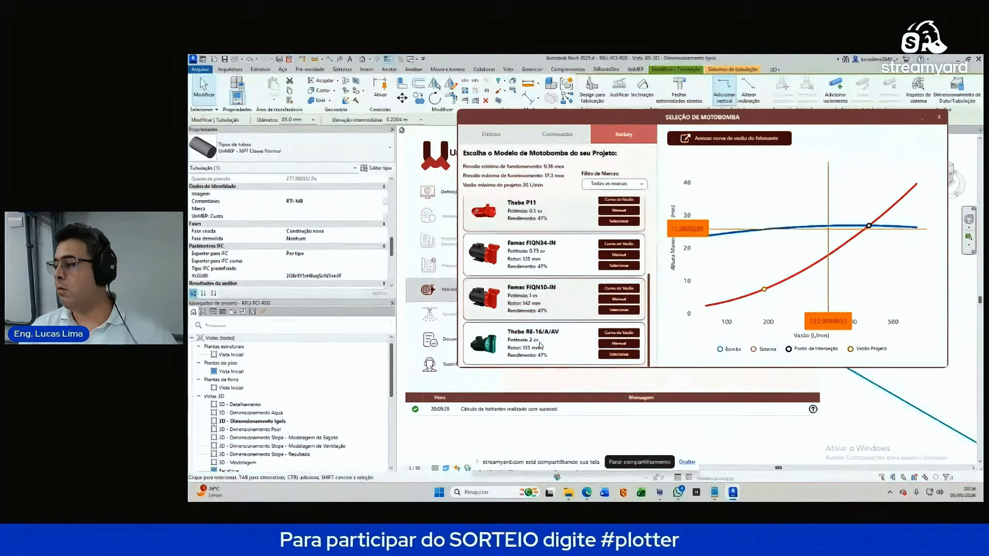
{"action": "scroll", "coordinate": [549, 324], "scroll_direction": "up", "scroll_amount": 3}
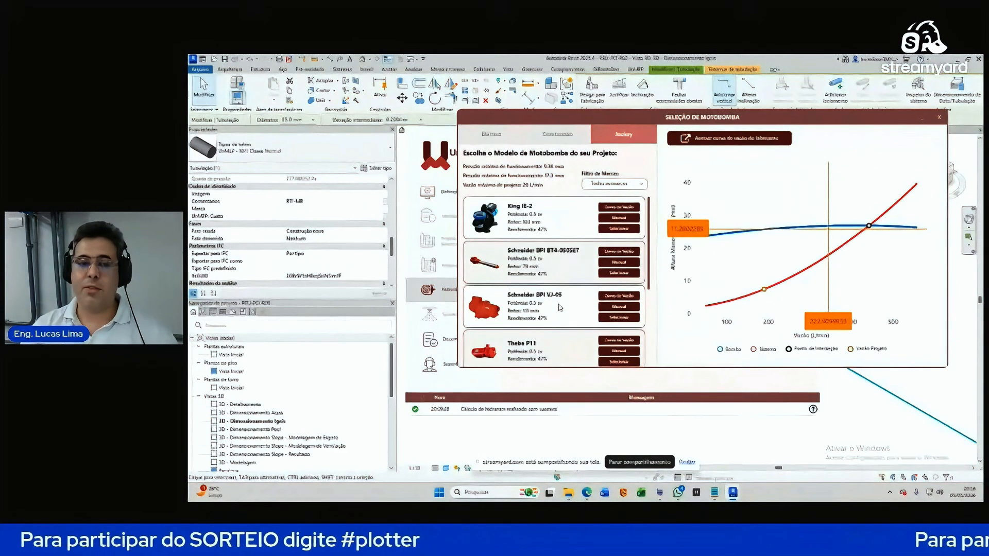
Examine the flow curves of the Schneider BPI BT4-0505E7 and BPI VJ-05 jockey pumps with their initial and final pressure points.
{"action": "left_click", "coordinate": [616, 252]}
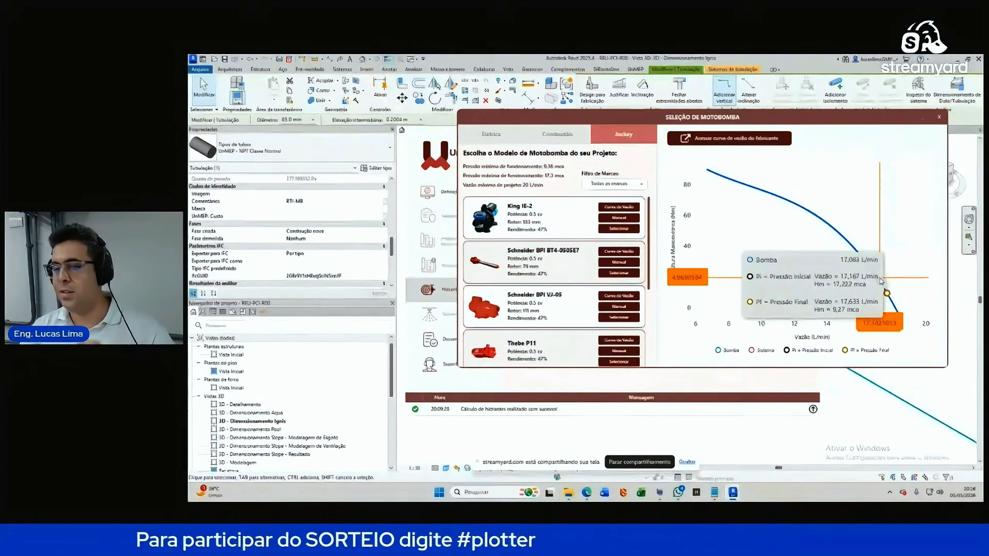
{"action": "left_click", "coordinate": [605, 296]}
{"action": "scroll", "coordinate": [597, 302], "scroll_direction": "down", "scroll_amount": 1}
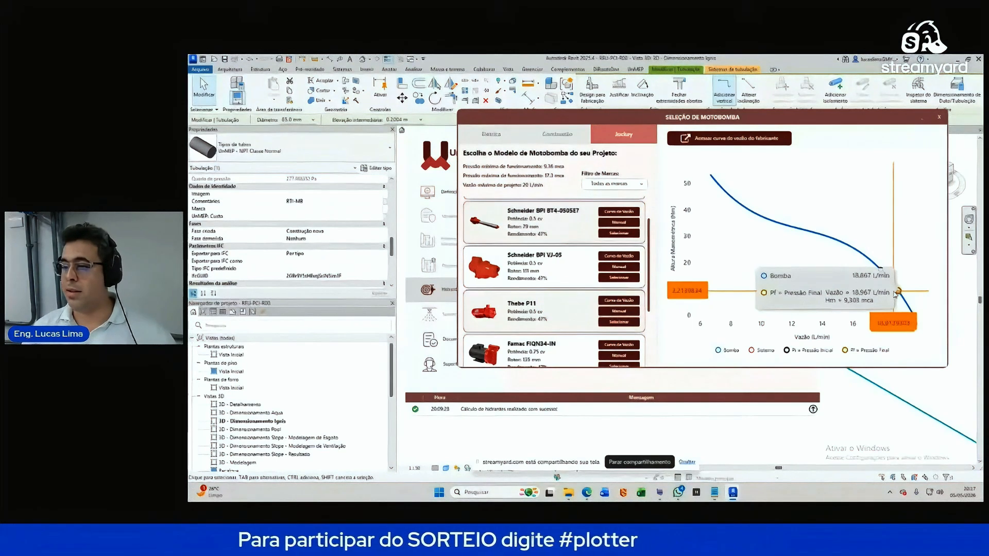
{"action": "scroll", "coordinate": [545, 294], "scroll_direction": "down", "scroll_amount": 2}
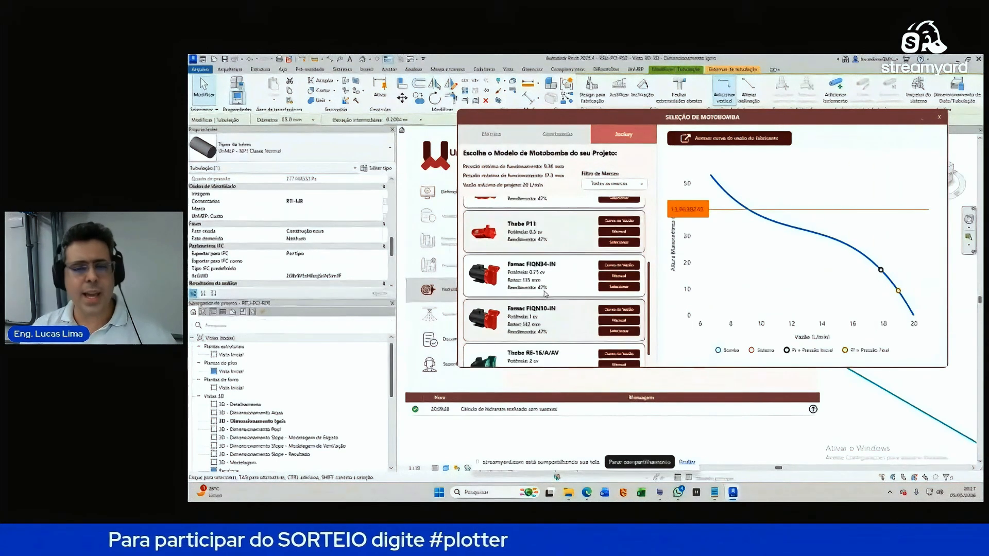
{"action": "scroll", "coordinate": [544, 294], "scroll_direction": "up", "scroll_amount": 4}
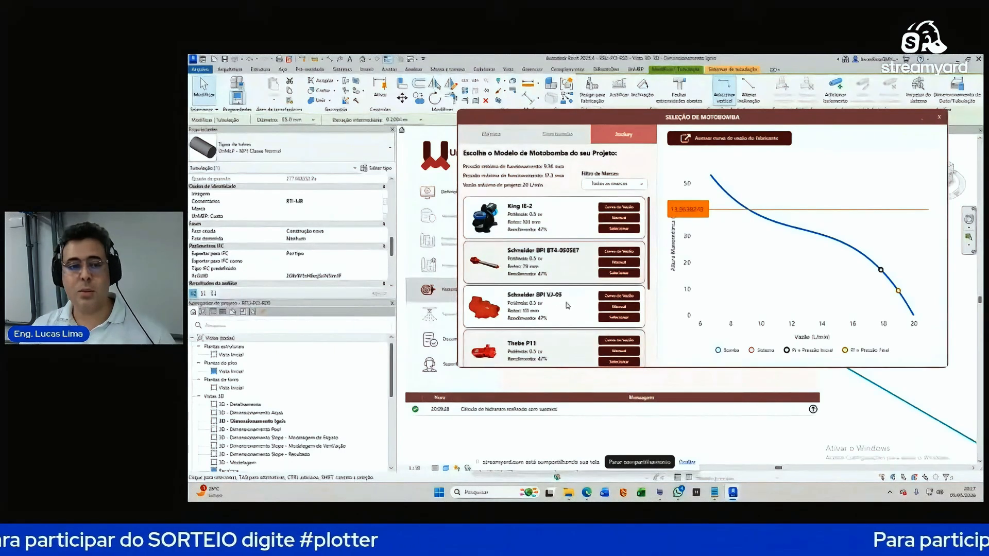
Look through the 3 cv and 4 cv electric pumps again and return to the jockey pump list.
{"action": "left_click", "coordinate": [497, 135]}
{"action": "scroll", "coordinate": [575, 302], "scroll_direction": "down", "scroll_amount": 2}
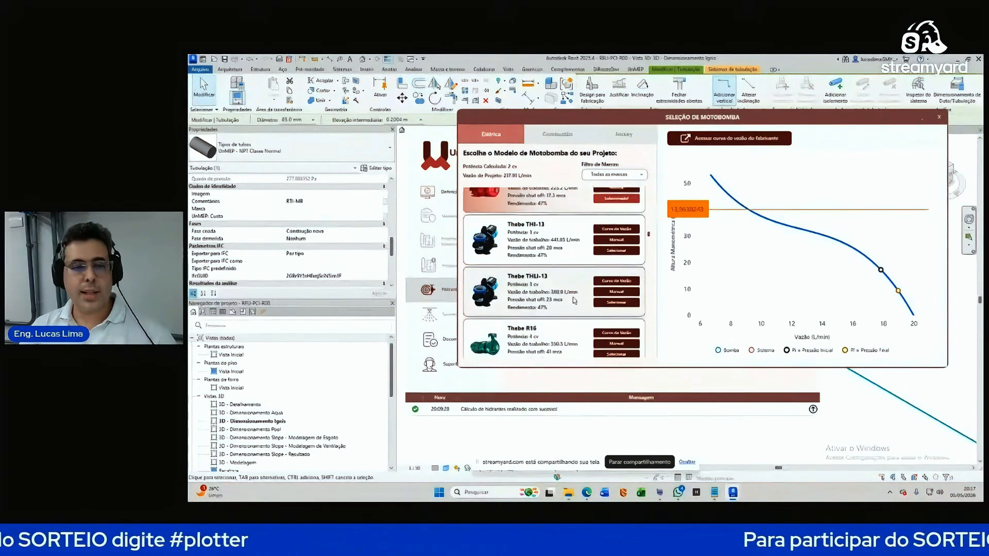
{"action": "scroll", "coordinate": [534, 258], "scroll_direction": "down", "scroll_amount": 1}
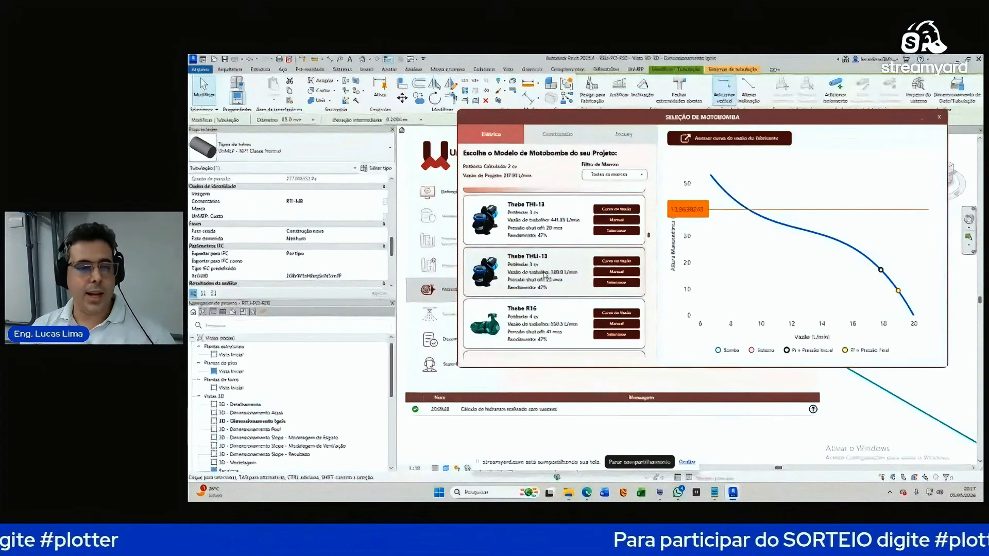
{"action": "scroll", "coordinate": [545, 274], "scroll_direction": "down", "scroll_amount": 1}
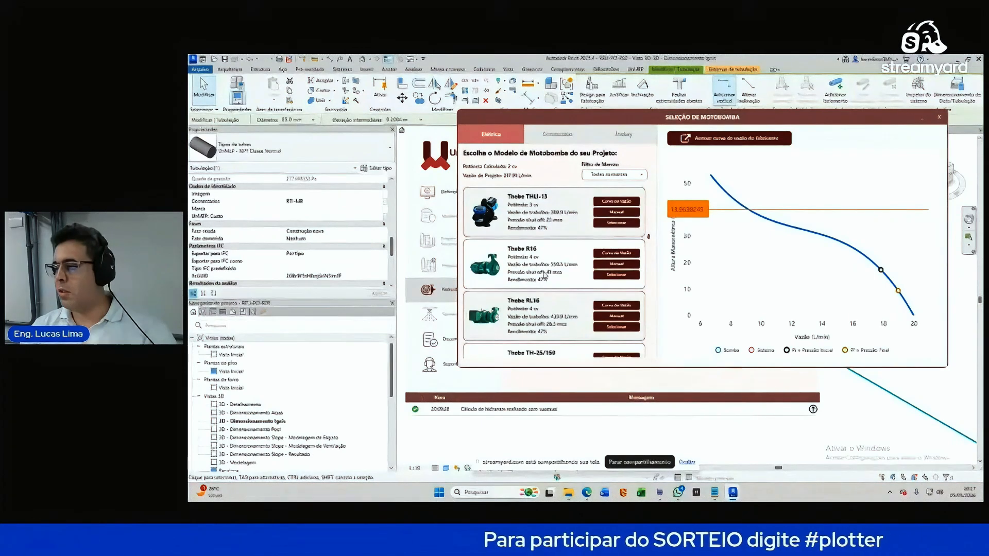
{"action": "scroll", "coordinate": [544, 275], "scroll_direction": "down", "scroll_amount": 3}
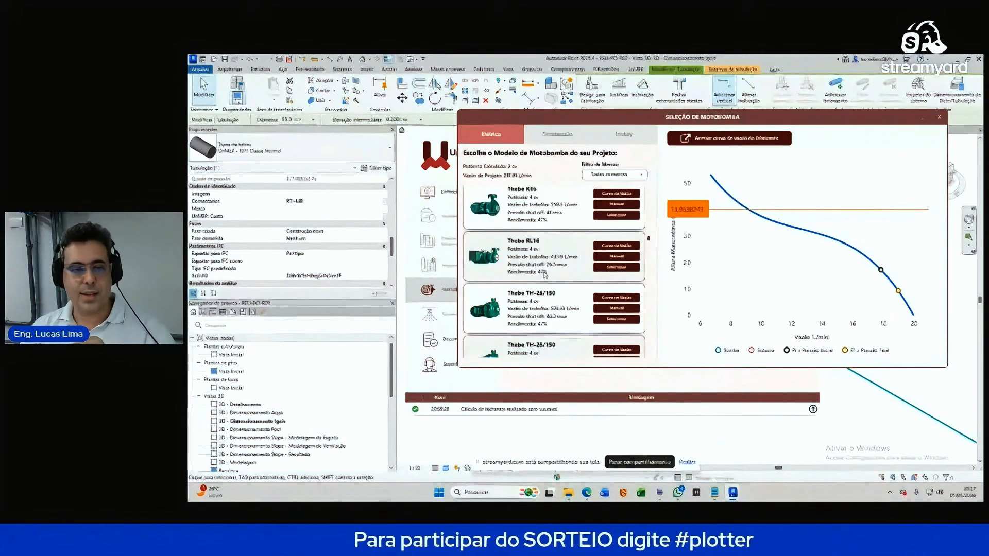
{"action": "scroll", "coordinate": [540, 298], "scroll_direction": "up", "scroll_amount": 1}
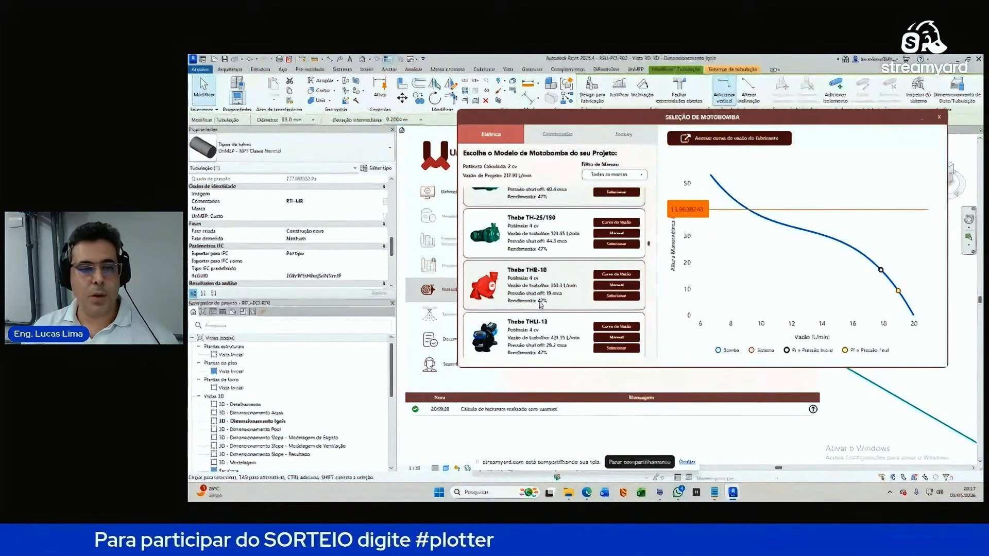
{"action": "left_click", "coordinate": [624, 137]}
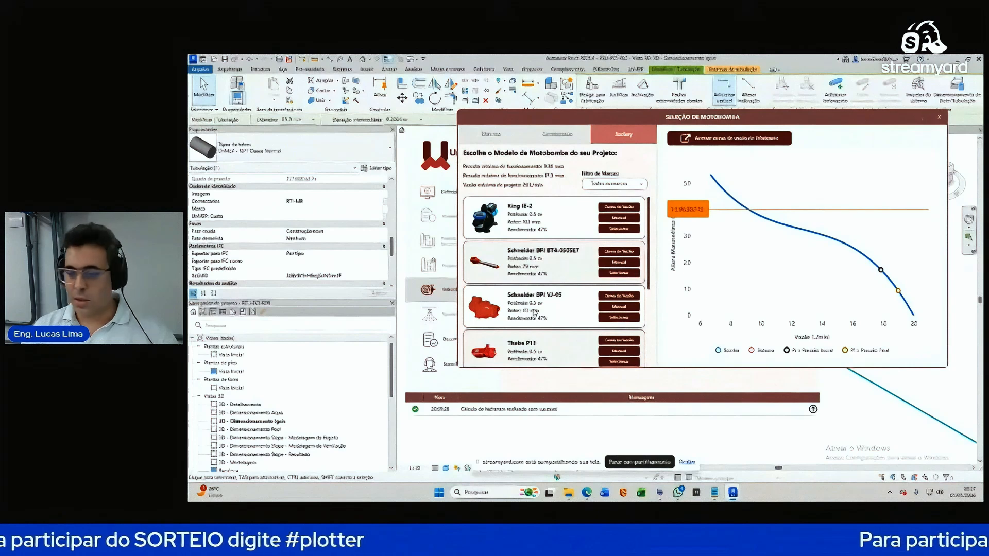